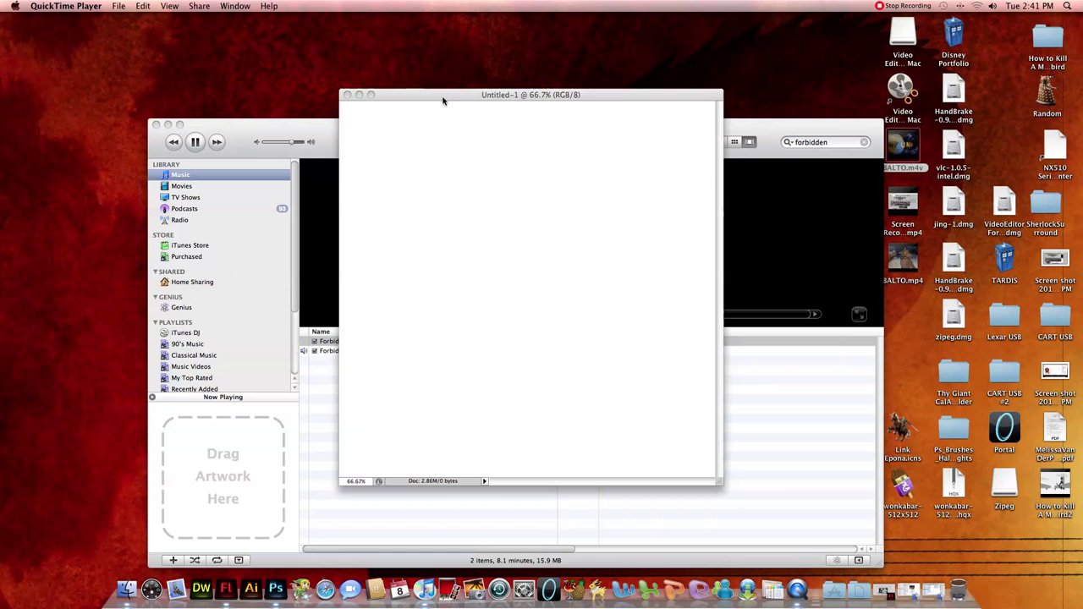
- Show the blank Untitled-1 canvas in Full Screen Mode With Menu Bar, zoomed to 100%
{"action": "left_click", "coordinate": [449, 100]}
{"action": "left_click_drag", "start_coordinate": [423, 96], "coordinate": [410, 98]}
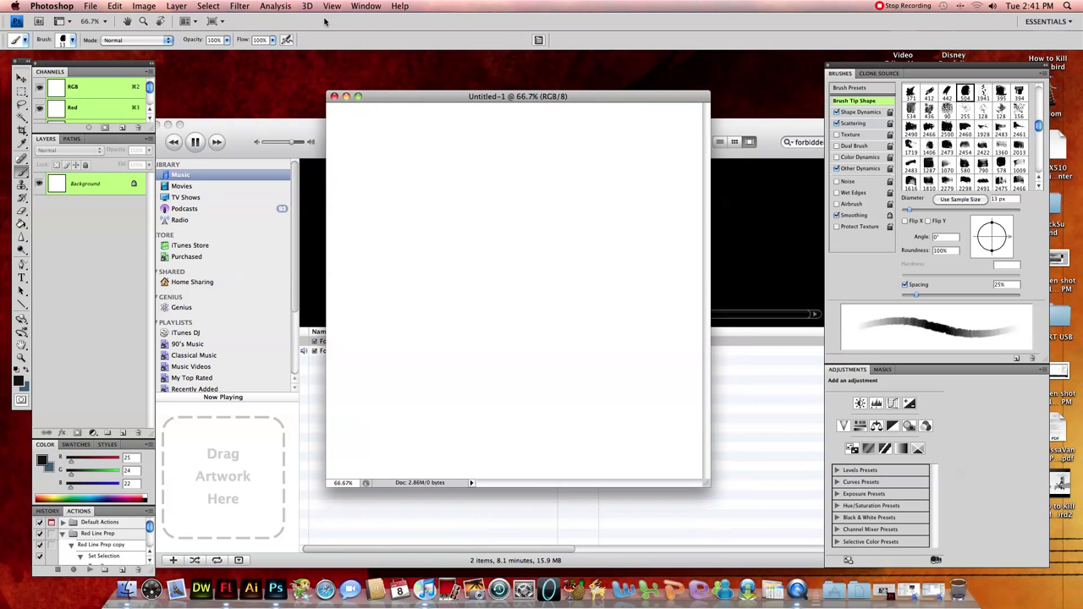
{"action": "left_click", "coordinate": [331, 6]}
{"action": "left_click", "coordinate": [495, 161]}
{"action": "left_click", "coordinate": [332, 6]}
{"action": "left_click", "coordinate": [343, 94]}
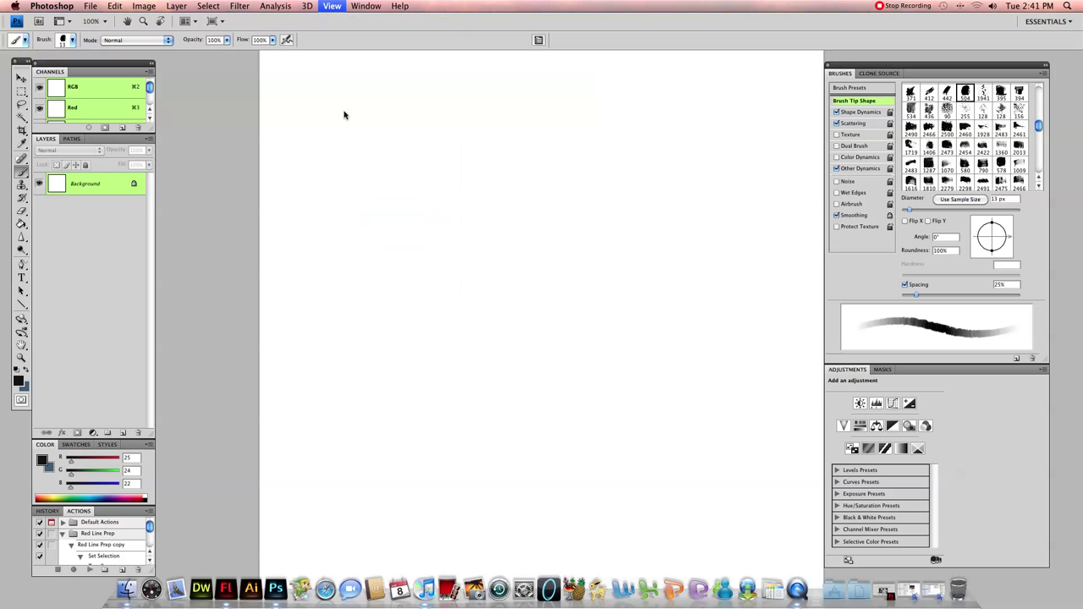
- Add Layer 1 and sketch the bird's oval head and curved beak in grey
{"action": "left_click", "coordinate": [123, 432]}
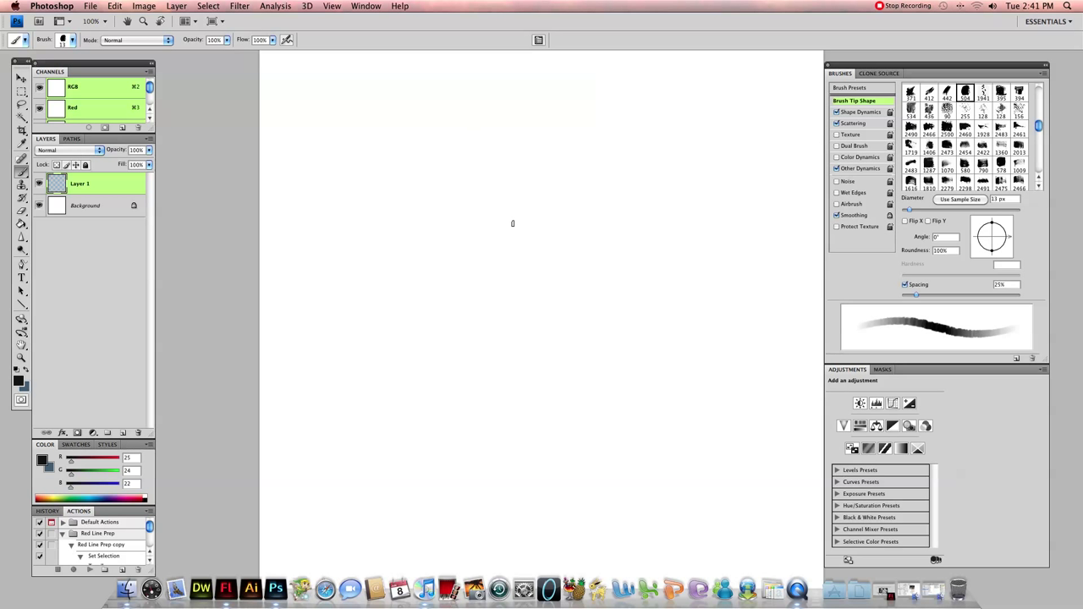
{"action": "mouse_move", "coordinate": [463, 208]}
{"action": "left_mouse_down"}
{"action": "mouse_move", "coordinate": [496, 231]}
{"action": "mouse_move", "coordinate": [484, 194]}
{"action": "mouse_move", "coordinate": [508, 165]}
{"action": "mouse_move", "coordinate": [489, 188]}
{"action": "mouse_move", "coordinate": [573, 178]}
{"action": "left_mouse_up"}
{"action": "mouse_move", "coordinate": [501, 161]}
{"action": "left_mouse_down"}
{"action": "mouse_move", "coordinate": [570, 203]}
{"action": "mouse_move", "coordinate": [567, 227]}
{"action": "mouse_move", "coordinate": [472, 231]}
{"action": "mouse_move", "coordinate": [574, 213]}
{"action": "mouse_move", "coordinate": [494, 169]}
{"action": "mouse_move", "coordinate": [473, 230]}
{"action": "mouse_move", "coordinate": [546, 223]}
{"action": "left_mouse_up"}
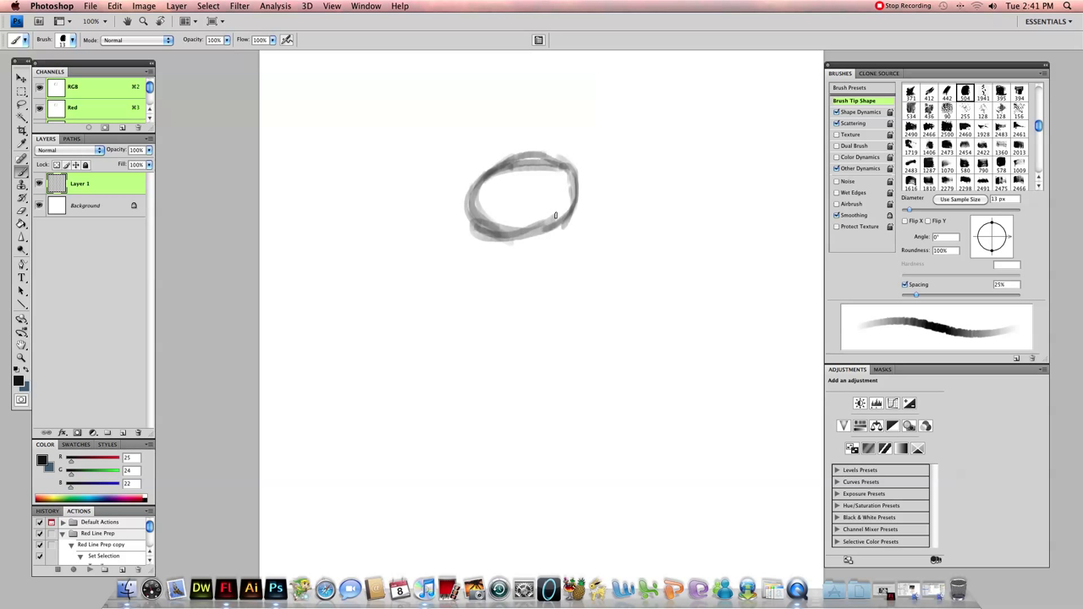
{"action": "mouse_move", "coordinate": [487, 179]}
{"action": "left_mouse_down"}
{"action": "mouse_move", "coordinate": [446, 189]}
{"action": "mouse_move", "coordinate": [435, 222]}
{"action": "mouse_move", "coordinate": [520, 215]}
{"action": "left_mouse_up"}
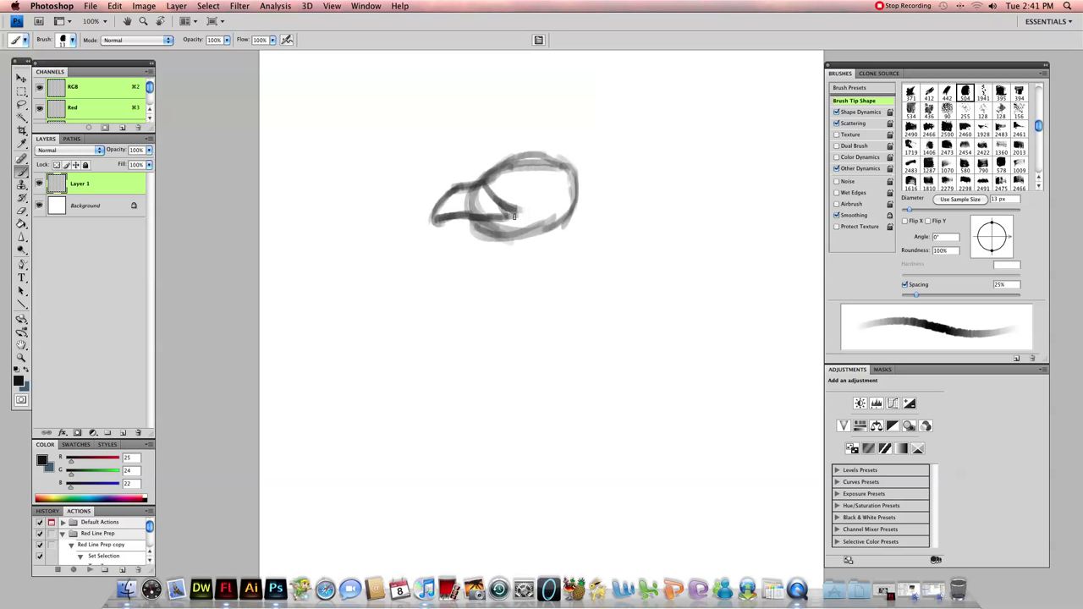
{"action": "left_click_drag", "start_coordinate": [569, 161], "coordinate": [574, 357]}
- Sketch the long neck line, body outline and belly curve, then draw the eye
{"action": "left_click_drag", "start_coordinate": [581, 238], "coordinate": [584, 394]}
{"action": "left_click_drag", "start_coordinate": [579, 220], "coordinate": [594, 381]}
{"action": "left_click_drag", "start_coordinate": [583, 170], "coordinate": [588, 370]}
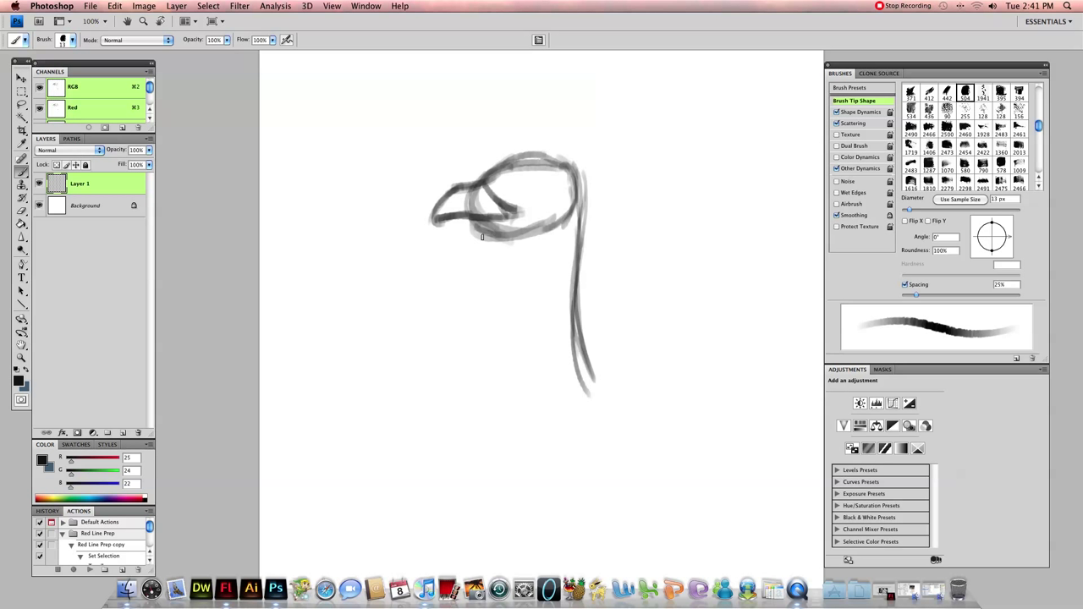
{"action": "mouse_move", "coordinate": [478, 227]}
{"action": "left_mouse_down"}
{"action": "mouse_move", "coordinate": [467, 264]}
{"action": "mouse_move", "coordinate": [550, 381]}
{"action": "left_mouse_up"}
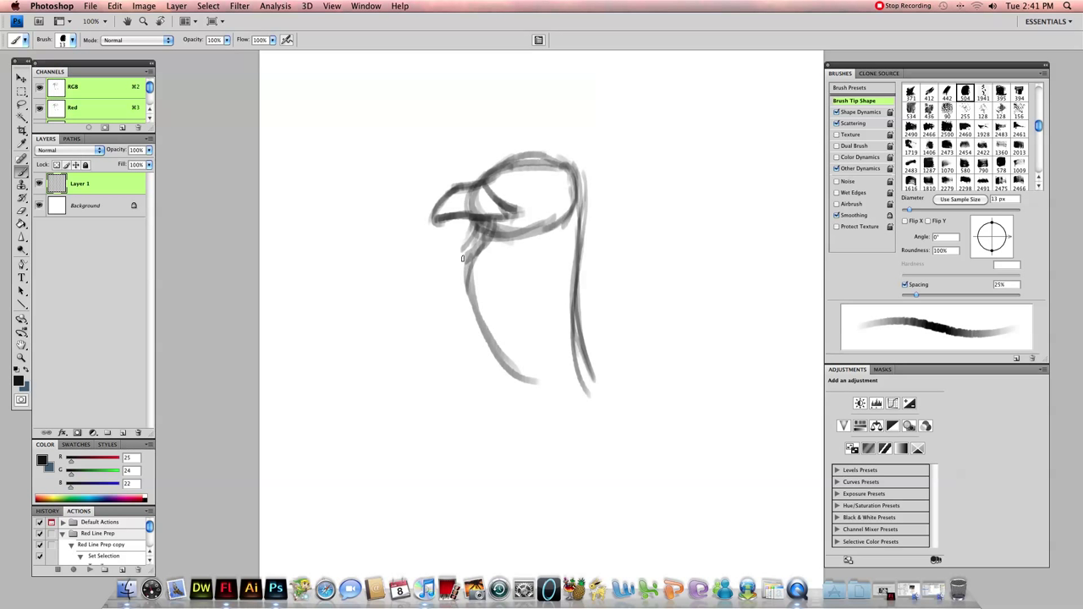
{"action": "left_click_drag", "start_coordinate": [461, 255], "coordinate": [573, 391]}
{"action": "mouse_move", "coordinate": [463, 300]}
{"action": "left_mouse_down"}
{"action": "mouse_move", "coordinate": [534, 386]}
{"action": "mouse_move", "coordinate": [599, 394]}
{"action": "left_mouse_up"}
{"action": "mouse_move", "coordinate": [523, 372]}
{"action": "left_mouse_down"}
{"action": "mouse_move", "coordinate": [582, 359]}
{"action": "mouse_move", "coordinate": [565, 248]}
{"action": "mouse_move", "coordinate": [500, 280]}
{"action": "mouse_move", "coordinate": [555, 385]}
{"action": "left_mouse_up"}
{"action": "left_click_drag", "start_coordinate": [495, 281], "coordinate": [585, 391]}
{"action": "mouse_move", "coordinate": [526, 347]}
{"action": "left_mouse_down"}
{"action": "mouse_move", "coordinate": [552, 342]}
{"action": "mouse_move", "coordinate": [585, 391]}
{"action": "mouse_move", "coordinate": [546, 332]}
{"action": "left_mouse_up"}
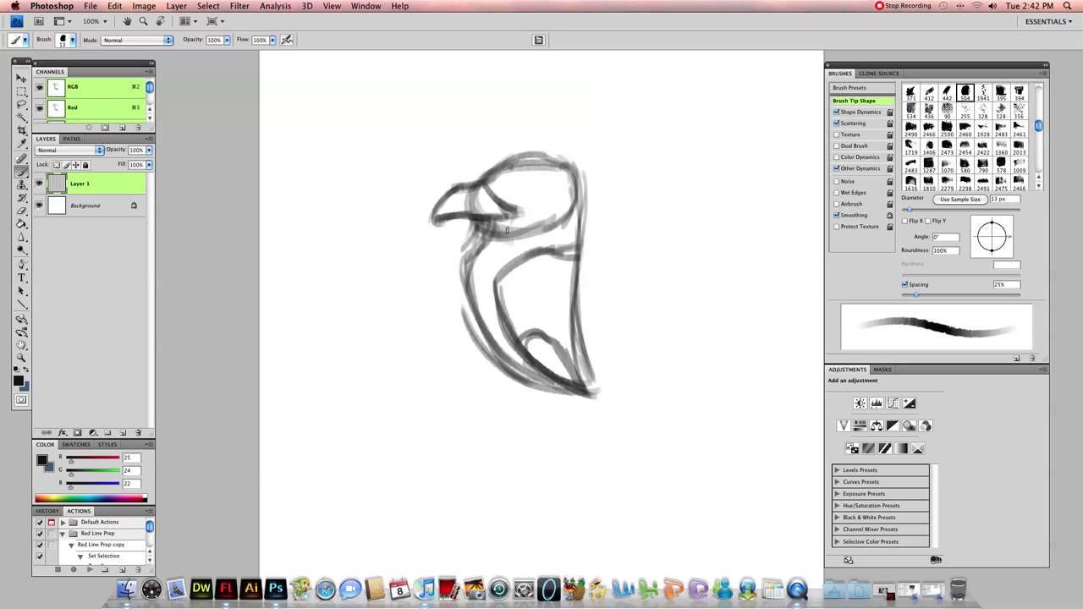
{"action": "mouse_move", "coordinate": [500, 184]}
{"action": "left_mouse_down"}
{"action": "mouse_move", "coordinate": [540, 180]}
{"action": "mouse_move", "coordinate": [533, 198]}
{"action": "mouse_move", "coordinate": [501, 203]}
{"action": "mouse_move", "coordinate": [553, 175]}
{"action": "mouse_move", "coordinate": [487, 192]}
{"action": "mouse_move", "coordinate": [492, 237]}
{"action": "mouse_move", "coordinate": [464, 222]}
{"action": "mouse_move", "coordinate": [508, 229]}
{"action": "mouse_move", "coordinate": [480, 230]}
{"action": "left_mouse_up"}
{"action": "mouse_move", "coordinate": [489, 176]}
{"action": "left_mouse_down"}
{"action": "mouse_move", "coordinate": [560, 159]}
{"action": "mouse_move", "coordinate": [588, 266]}
{"action": "left_mouse_up"}
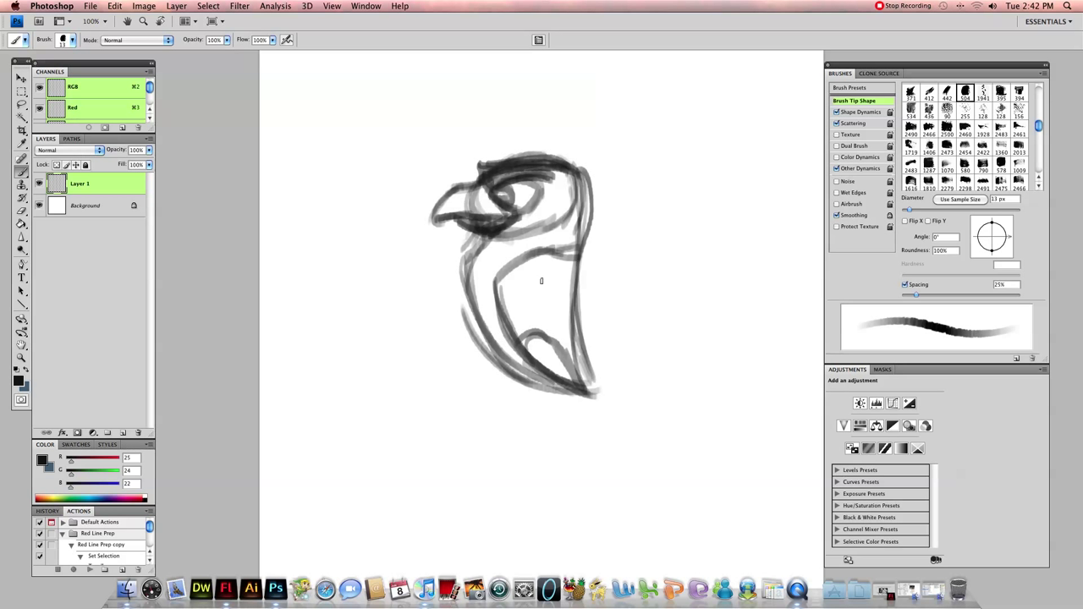
- Darken the body's left and bottom edges and draw a leg with a clawed foot
{"action": "left_click_drag", "start_coordinate": [462, 264], "coordinate": [541, 381]}
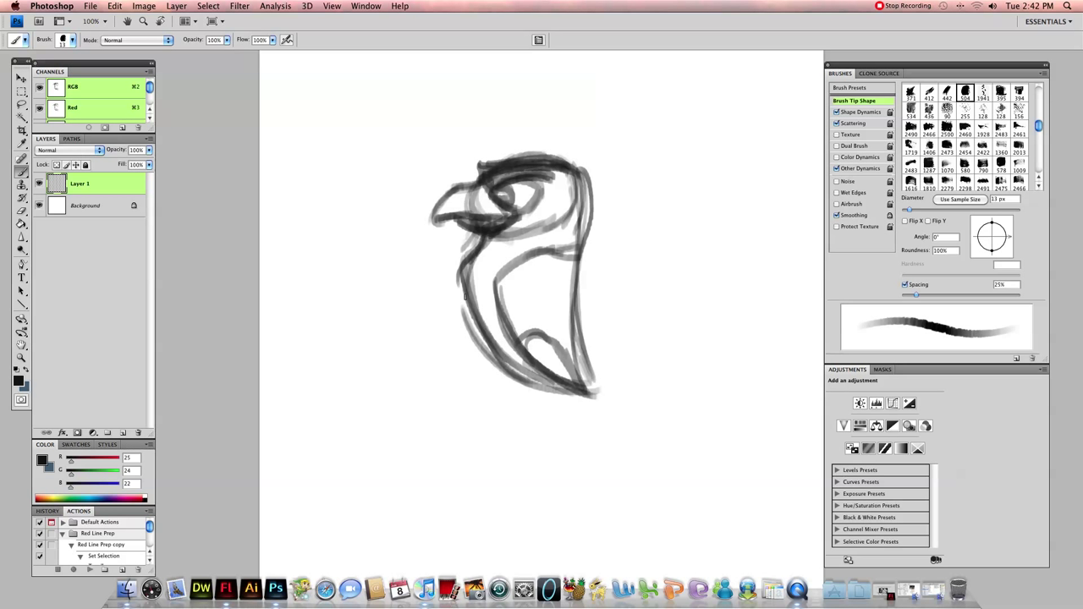
{"action": "mouse_move", "coordinate": [457, 273]}
{"action": "left_mouse_down"}
{"action": "mouse_move", "coordinate": [564, 391]}
{"action": "mouse_move", "coordinate": [605, 384]}
{"action": "left_mouse_up"}
{"action": "mouse_move", "coordinate": [541, 372]}
{"action": "left_mouse_down"}
{"action": "mouse_move", "coordinate": [560, 427]}
{"action": "mouse_move", "coordinate": [585, 391]}
{"action": "mouse_move", "coordinate": [540, 455]}
{"action": "left_mouse_up"}
{"action": "mouse_move", "coordinate": [548, 418]}
{"action": "left_mouse_down"}
{"action": "mouse_move", "coordinate": [527, 449]}
{"action": "mouse_move", "coordinate": [491, 445]}
{"action": "mouse_move", "coordinate": [479, 474]}
{"action": "left_mouse_up"}
{"action": "mouse_move", "coordinate": [525, 442]}
{"action": "left_mouse_down"}
{"action": "mouse_move", "coordinate": [494, 478]}
{"action": "mouse_move", "coordinate": [501, 484]}
{"action": "mouse_move", "coordinate": [484, 474]}
{"action": "mouse_move", "coordinate": [478, 493]}
{"action": "mouse_move", "coordinate": [498, 501]}
{"action": "mouse_move", "coordinate": [563, 454]}
{"action": "mouse_move", "coordinate": [623, 476]}
{"action": "mouse_move", "coordinate": [721, 456]}
{"action": "left_mouse_up"}
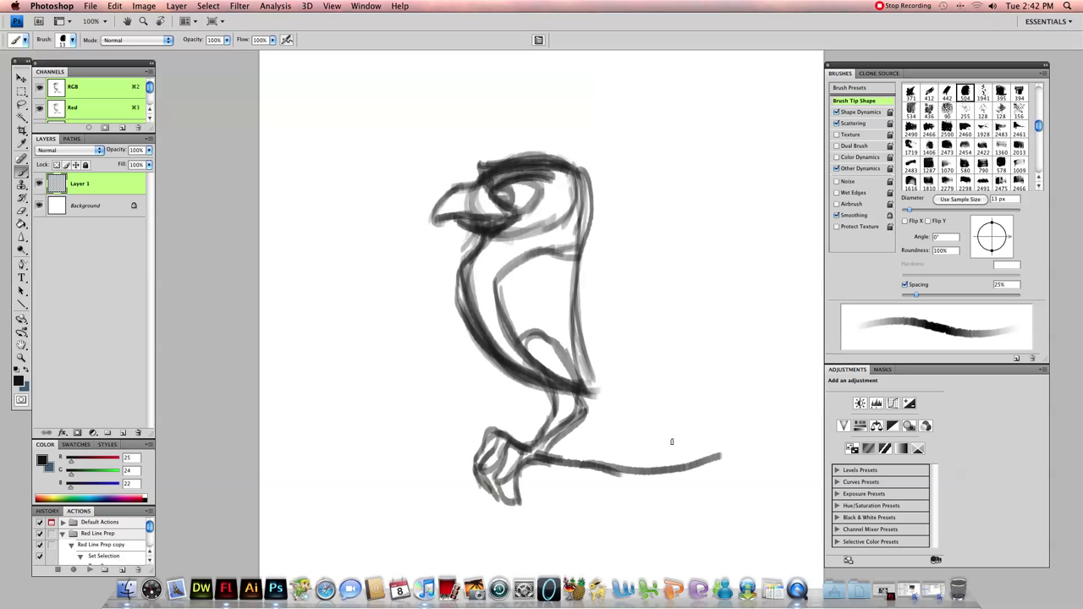
- Draw the upswept hooked tail, darken the belly and left toe, and start the branch
{"action": "mouse_move", "coordinate": [601, 394]}
{"action": "left_mouse_down"}
{"action": "mouse_move", "coordinate": [593, 401]}
{"action": "mouse_move", "coordinate": [652, 356]}
{"action": "mouse_move", "coordinate": [726, 325]}
{"action": "mouse_move", "coordinate": [709, 303]}
{"action": "left_mouse_up"}
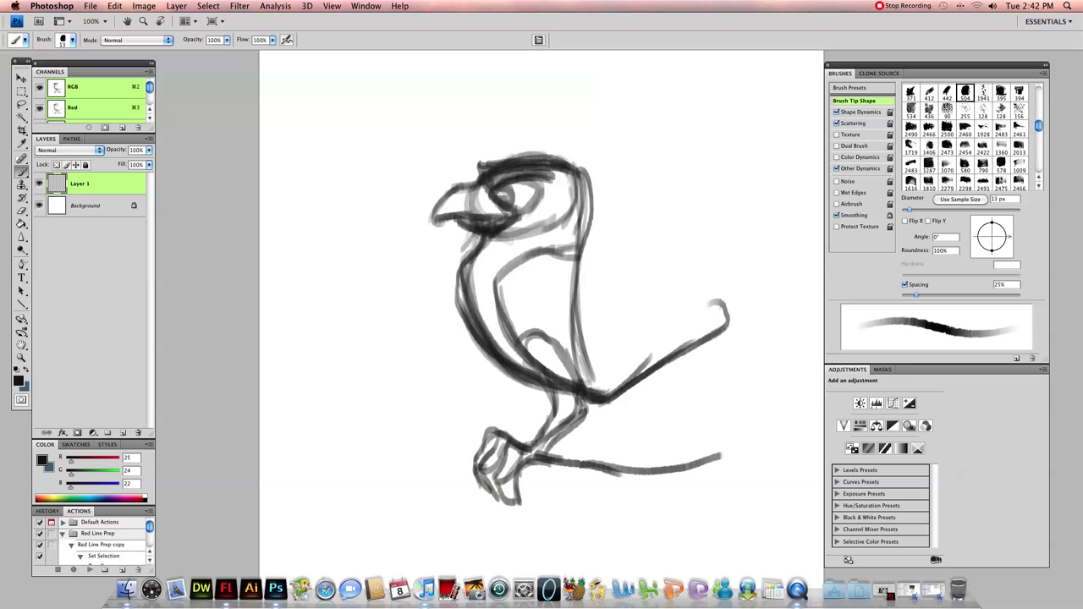
{"action": "left_click_drag", "start_coordinate": [602, 383], "coordinate": [703, 302]}
{"action": "mouse_move", "coordinate": [668, 333]}
{"action": "left_mouse_down"}
{"action": "mouse_move", "coordinate": [734, 297]}
{"action": "mouse_move", "coordinate": [721, 330]}
{"action": "mouse_move", "coordinate": [608, 404]}
{"action": "mouse_move", "coordinate": [576, 409]}
{"action": "left_mouse_up"}
{"action": "mouse_move", "coordinate": [502, 366]}
{"action": "left_mouse_down"}
{"action": "mouse_move", "coordinate": [562, 413]}
{"action": "mouse_move", "coordinate": [538, 389]}
{"action": "mouse_move", "coordinate": [517, 428]}
{"action": "mouse_move", "coordinate": [538, 396]}
{"action": "mouse_move", "coordinate": [476, 416]}
{"action": "mouse_move", "coordinate": [496, 427]}
{"action": "mouse_move", "coordinate": [470, 420]}
{"action": "left_mouse_up"}
{"action": "mouse_move", "coordinate": [459, 470]}
{"action": "left_mouse_down"}
{"action": "mouse_move", "coordinate": [463, 412]}
{"action": "mouse_move", "coordinate": [451, 406]}
{"action": "left_mouse_up"}
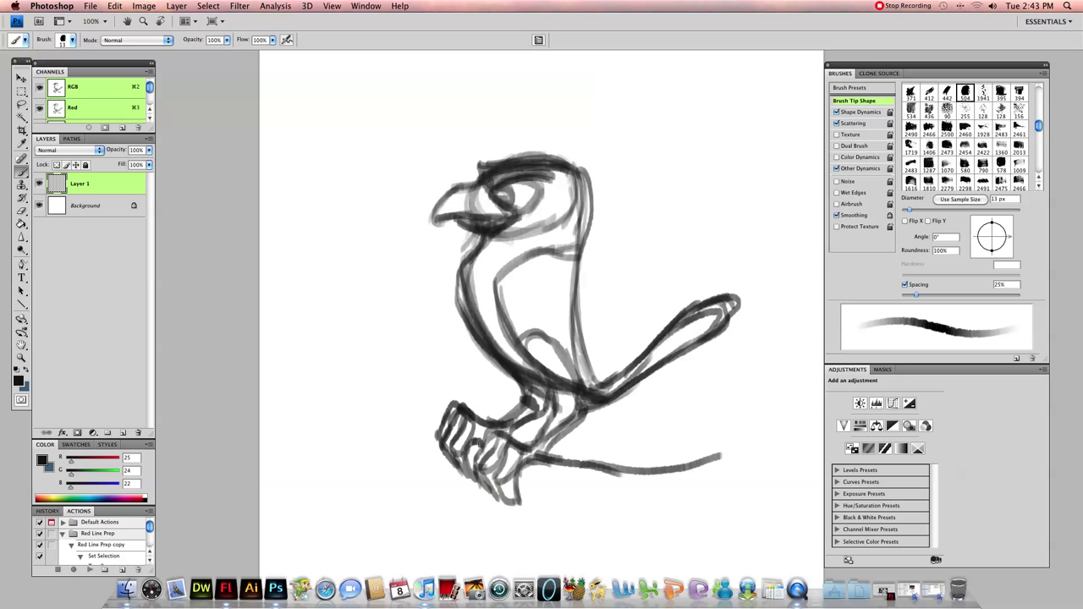
{"action": "mouse_move", "coordinate": [447, 408]}
{"action": "left_mouse_down"}
{"action": "mouse_move", "coordinate": [314, 383]}
{"action": "mouse_move", "coordinate": [440, 416]}
{"action": "left_mouse_up"}
- Extend the branch beneath the feet and add curves along the bird's left side
{"action": "mouse_move", "coordinate": [520, 498]}
{"action": "left_mouse_down"}
{"action": "mouse_move", "coordinate": [554, 511]}
{"action": "mouse_move", "coordinate": [759, 523]}
{"action": "left_mouse_up"}
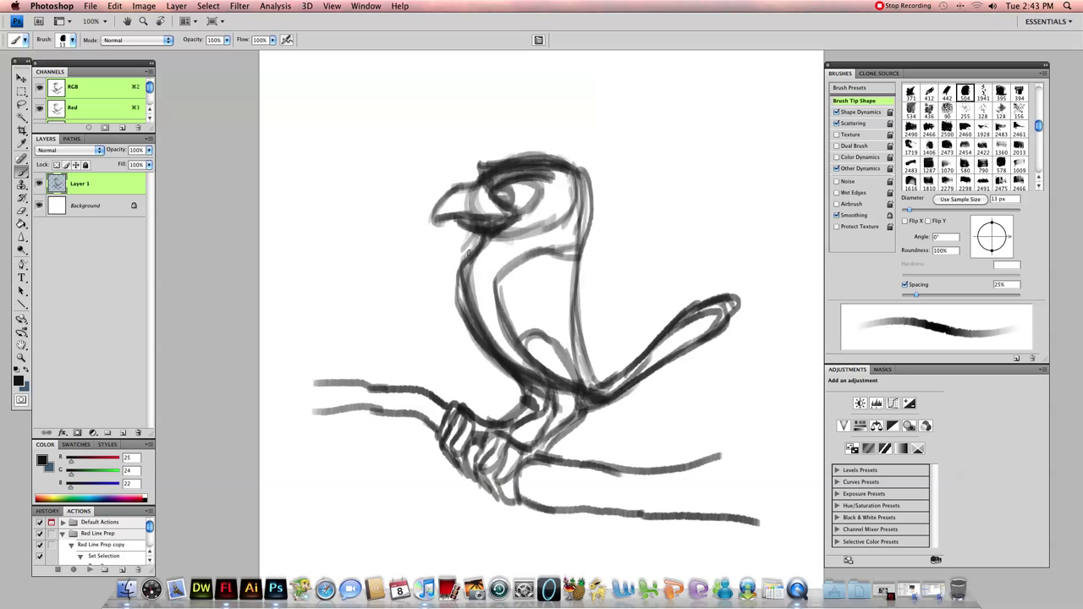
{"action": "mouse_move", "coordinate": [461, 248]}
{"action": "left_mouse_down"}
{"action": "mouse_move", "coordinate": [410, 229]}
{"action": "mouse_move", "coordinate": [380, 261]}
{"action": "mouse_move", "coordinate": [384, 311]}
{"action": "mouse_move", "coordinate": [468, 394]}
{"action": "mouse_move", "coordinate": [511, 390]}
{"action": "left_mouse_up"}
{"action": "mouse_move", "coordinate": [381, 320]}
{"action": "left_mouse_down"}
{"action": "mouse_move", "coordinate": [386, 264]}
{"action": "mouse_move", "coordinate": [411, 243]}
{"action": "mouse_move", "coordinate": [449, 269]}
{"action": "mouse_move", "coordinate": [465, 265]}
{"action": "left_mouse_up"}
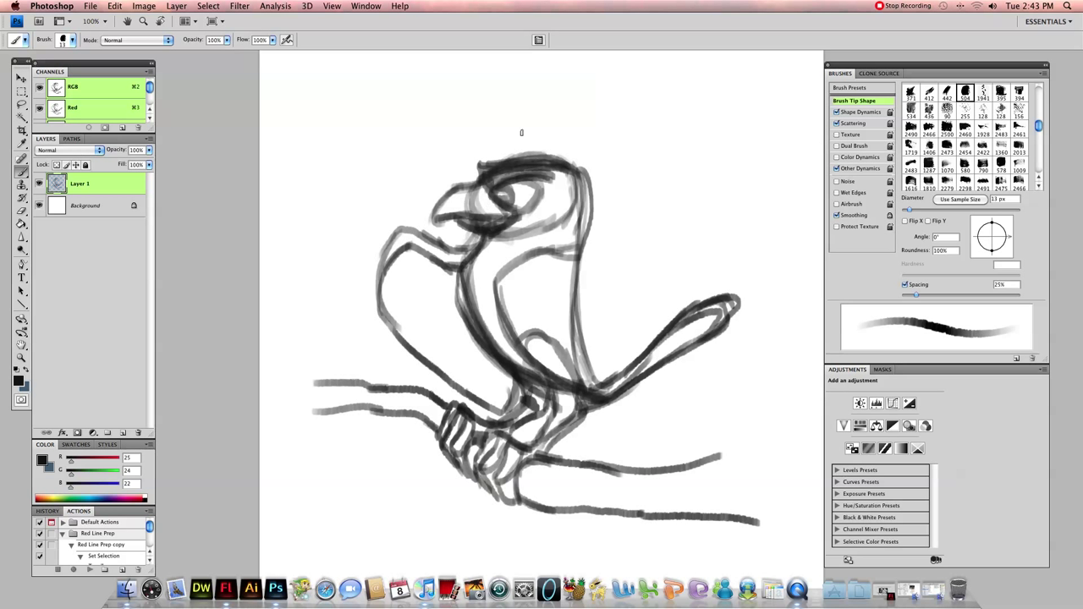
- Erase the stray chest strokes near the beak, then connect the branch and darken the feet
{"action": "key", "text": "e"}
{"action": "mouse_move", "coordinate": [405, 244]}
{"action": "left_mouse_down"}
{"action": "mouse_move", "coordinate": [421, 254]}
{"action": "mouse_move", "coordinate": [375, 253]}
{"action": "mouse_move", "coordinate": [375, 310]}
{"action": "mouse_move", "coordinate": [387, 237]}
{"action": "mouse_move", "coordinate": [397, 294]}
{"action": "mouse_move", "coordinate": [466, 385]}
{"action": "mouse_move", "coordinate": [459, 339]}
{"action": "mouse_move", "coordinate": [478, 341]}
{"action": "left_mouse_up"}
{"action": "mouse_move", "coordinate": [434, 391]}
{"action": "left_mouse_down"}
{"action": "mouse_move", "coordinate": [470, 418]}
{"action": "mouse_move", "coordinate": [453, 403]}
{"action": "mouse_move", "coordinate": [461, 428]}
{"action": "mouse_move", "coordinate": [503, 425]}
{"action": "left_mouse_up"}
{"action": "left_click_drag", "start_coordinate": [516, 379], "coordinate": [503, 418]}
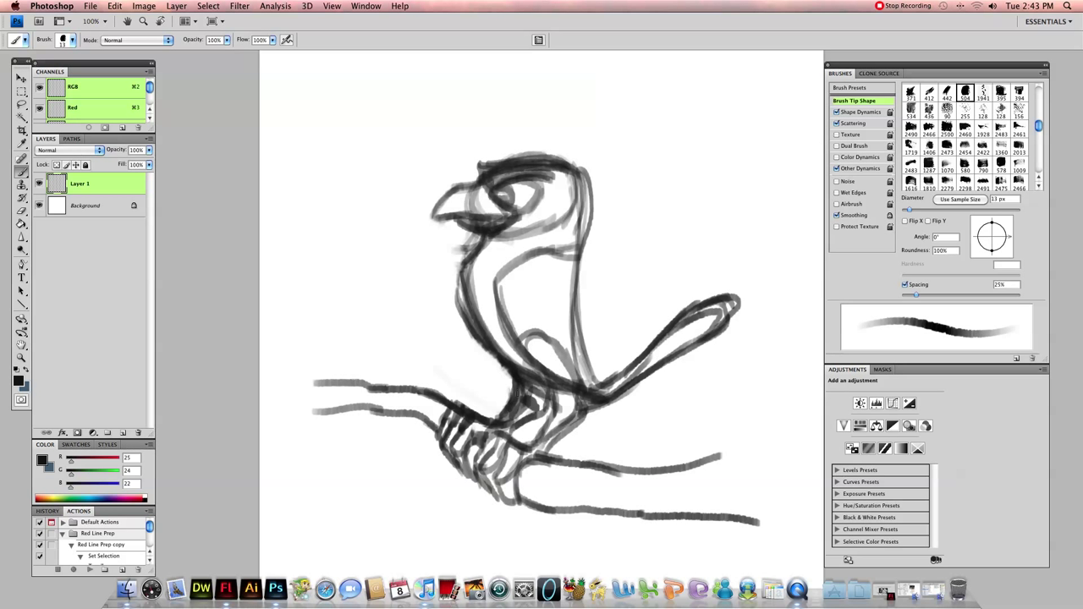
- Redraw the bird's left chest contour darker and thicken the neck and beak underside
{"action": "left_click_drag", "start_coordinate": [511, 377], "coordinate": [471, 327]}
{"action": "mouse_move", "coordinate": [498, 361]}
{"action": "left_mouse_down"}
{"action": "mouse_move", "coordinate": [465, 278]}
{"action": "mouse_move", "coordinate": [458, 300]}
{"action": "left_mouse_up"}
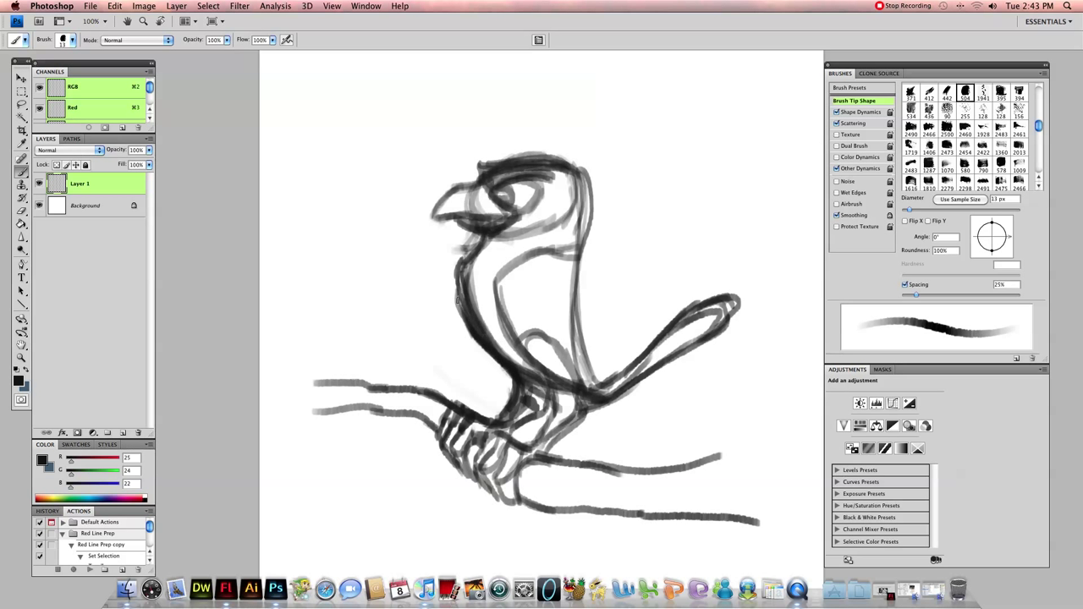
{"action": "left_click_drag", "start_coordinate": [483, 234], "coordinate": [459, 277]}
{"action": "mouse_move", "coordinate": [479, 215]}
{"action": "left_mouse_down"}
{"action": "mouse_move", "coordinate": [448, 234]}
{"action": "mouse_move", "coordinate": [540, 187]}
{"action": "mouse_move", "coordinate": [528, 174]}
{"action": "mouse_move", "coordinate": [486, 178]}
{"action": "left_mouse_up"}
- Darken the brow and the right head, neck and body contour
{"action": "mouse_move", "coordinate": [555, 174]}
{"action": "left_mouse_down"}
{"action": "mouse_move", "coordinate": [520, 178]}
{"action": "mouse_move", "coordinate": [586, 249]}
{"action": "mouse_move", "coordinate": [580, 263]}
{"action": "left_mouse_up"}
{"action": "left_click_drag", "start_coordinate": [584, 208], "coordinate": [568, 305]}
{"action": "left_click_drag", "start_coordinate": [580, 247], "coordinate": [579, 344]}
{"action": "left_click_drag", "start_coordinate": [581, 272], "coordinate": [584, 376]}
{"action": "mouse_move", "coordinate": [579, 321]}
{"action": "left_mouse_down"}
{"action": "mouse_move", "coordinate": [593, 389]}
{"action": "mouse_move", "coordinate": [518, 347]}
{"action": "mouse_move", "coordinate": [500, 292]}
{"action": "mouse_move", "coordinate": [507, 258]}
{"action": "mouse_move", "coordinate": [558, 251]}
{"action": "mouse_move", "coordinate": [574, 276]}
{"action": "left_mouse_up"}
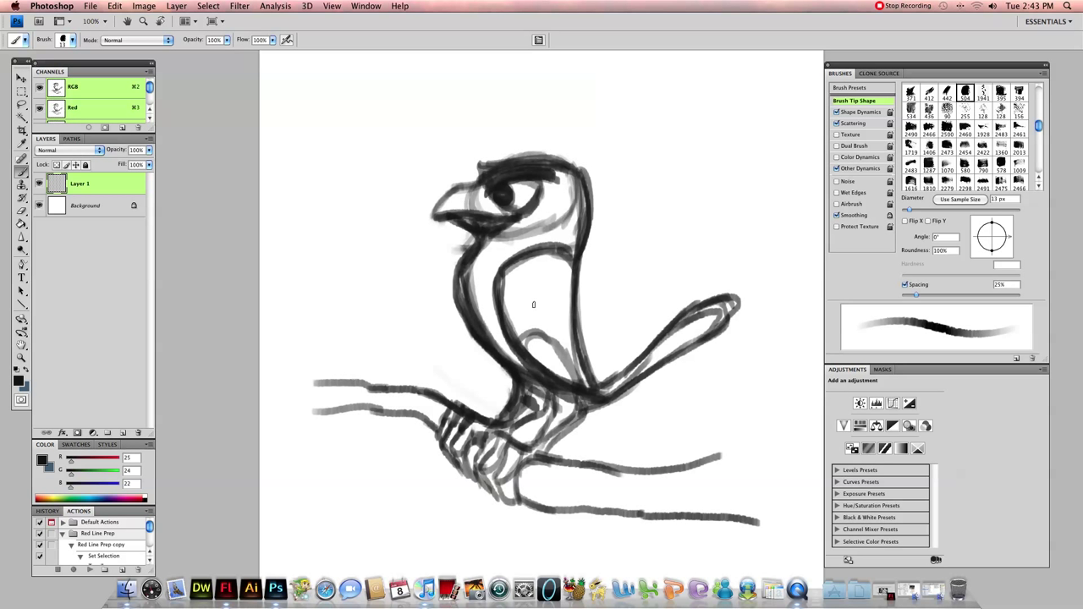
- Darken the leg, talons and the tail base with short dark strokes
{"action": "mouse_move", "coordinate": [551, 412]}
{"action": "left_mouse_down"}
{"action": "mouse_move", "coordinate": [521, 445]}
{"action": "mouse_move", "coordinate": [540, 457]}
{"action": "left_mouse_up"}
{"action": "left_click_drag", "start_coordinate": [579, 425], "coordinate": [545, 446]}
{"action": "left_click_drag", "start_coordinate": [578, 405], "coordinate": [550, 428]}
{"action": "mouse_move", "coordinate": [548, 384]}
{"action": "left_mouse_down"}
{"action": "mouse_move", "coordinate": [538, 419]}
{"action": "mouse_move", "coordinate": [500, 440]}
{"action": "left_mouse_up"}
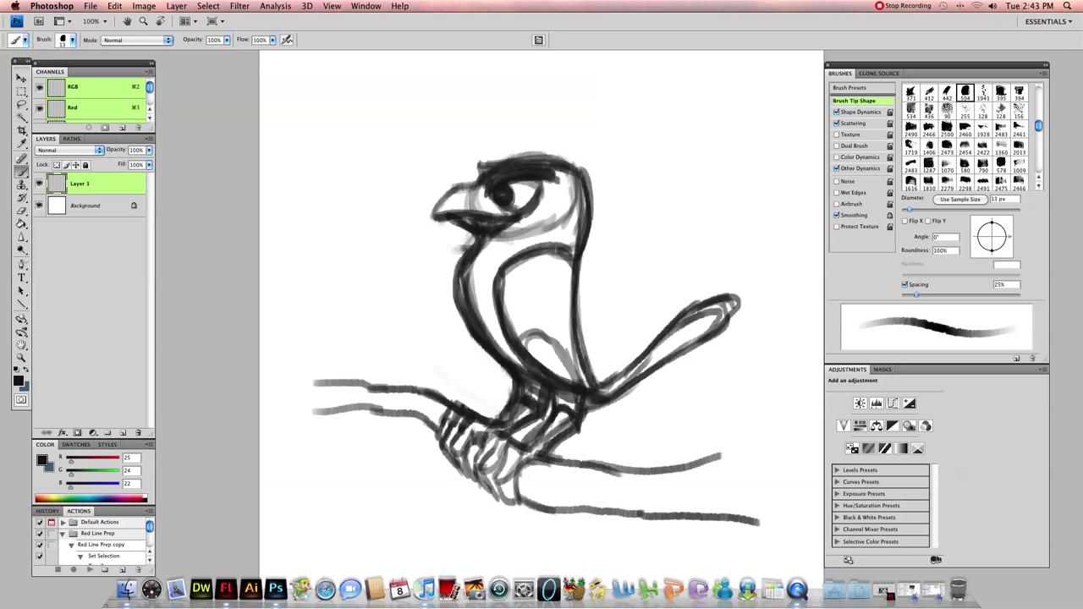
{"action": "left_click_drag", "start_coordinate": [547, 374], "coordinate": [509, 392]}
{"action": "left_click_drag", "start_coordinate": [614, 398], "coordinate": [585, 411]}
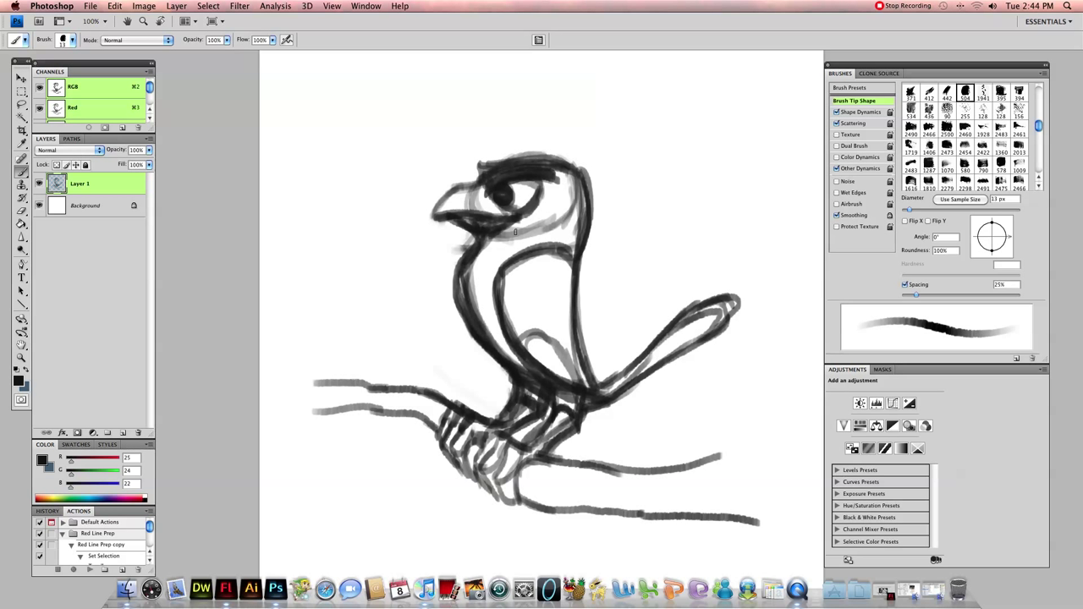
{"action": "mouse_move", "coordinate": [495, 425]}
{"action": "left_mouse_down"}
{"action": "mouse_move", "coordinate": [474, 474]}
{"action": "mouse_move", "coordinate": [489, 499]}
{"action": "left_mouse_up"}
{"action": "left_click_drag", "start_coordinate": [499, 448], "coordinate": [508, 505]}
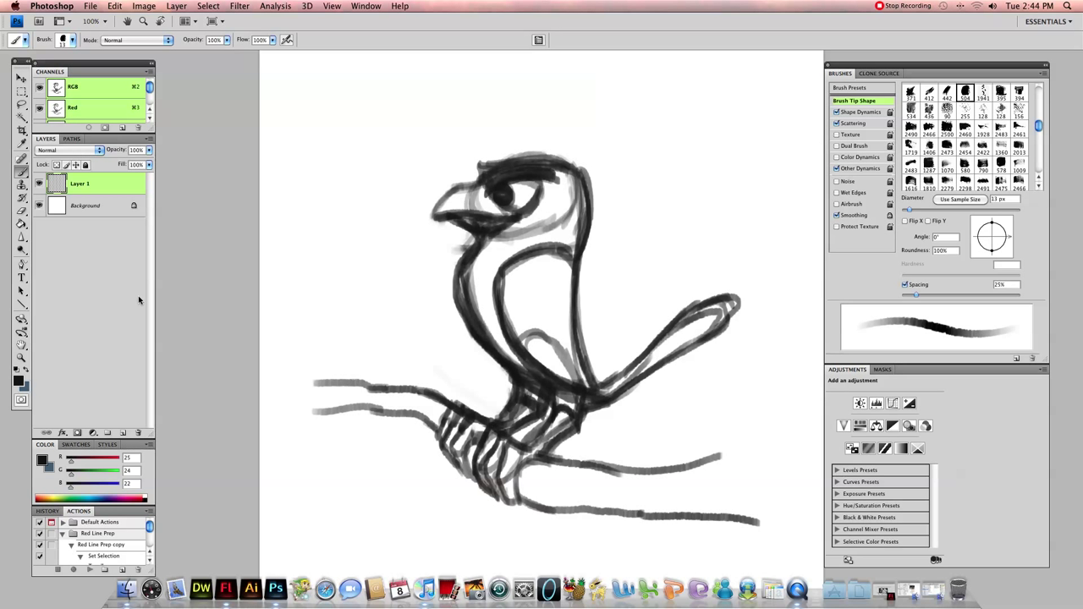
- On a new Layer 2, shade the neck, chest and tail with mid grey using a 32 px brush
{"action": "key", "text": "ctrl+shift+alt+n"}
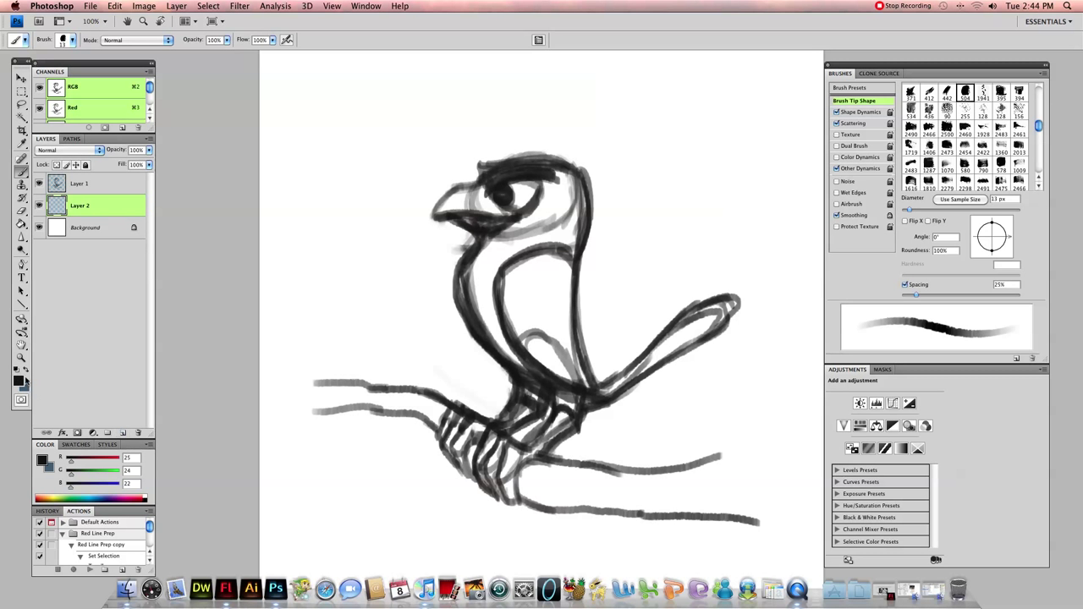
{"action": "left_click", "coordinate": [24, 381]}
{"action": "left_click_drag", "start_coordinate": [743, 191], "coordinate": [745, 211]}
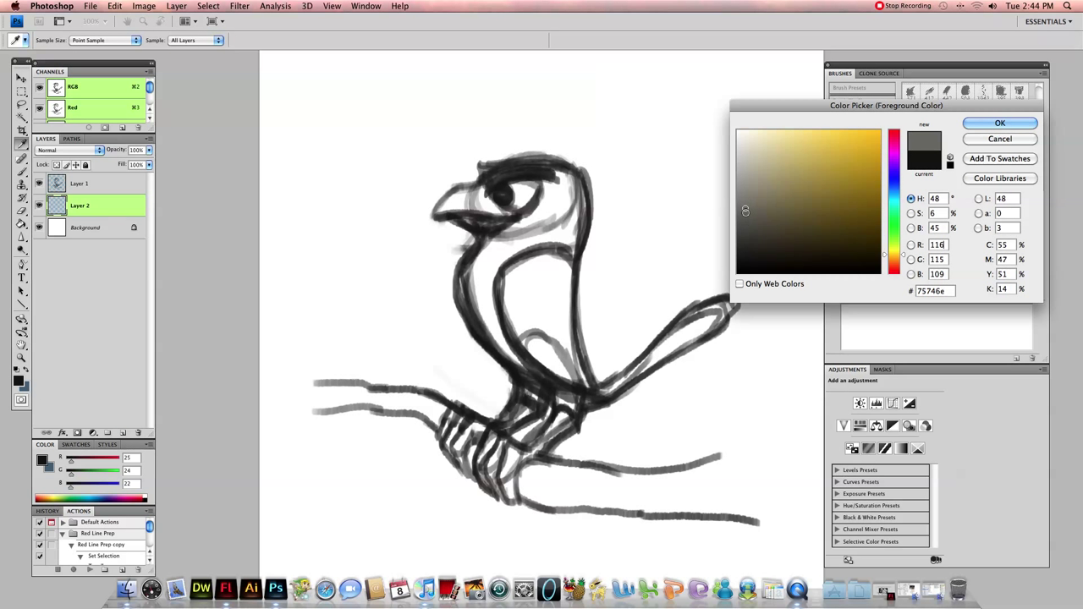
{"action": "left_click", "coordinate": [1001, 123]}
{"action": "key", "text": "b"}
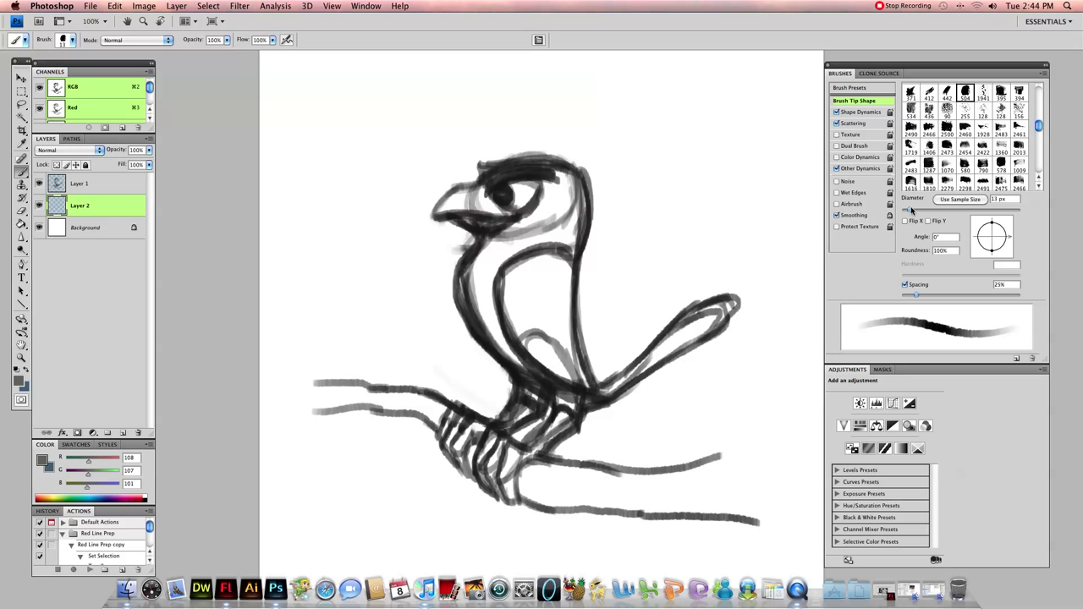
{"action": "left_click_drag", "start_coordinate": [911, 210], "coordinate": [919, 210]}
{"action": "mouse_move", "coordinate": [478, 276]}
{"action": "left_mouse_down"}
{"action": "mouse_move", "coordinate": [556, 184]}
{"action": "mouse_move", "coordinate": [567, 238]}
{"action": "mouse_move", "coordinate": [554, 196]}
{"action": "left_mouse_up"}
{"action": "mouse_move", "coordinate": [471, 291]}
{"action": "left_mouse_down"}
{"action": "mouse_move", "coordinate": [516, 364]}
{"action": "mouse_move", "coordinate": [491, 262]}
{"action": "left_mouse_up"}
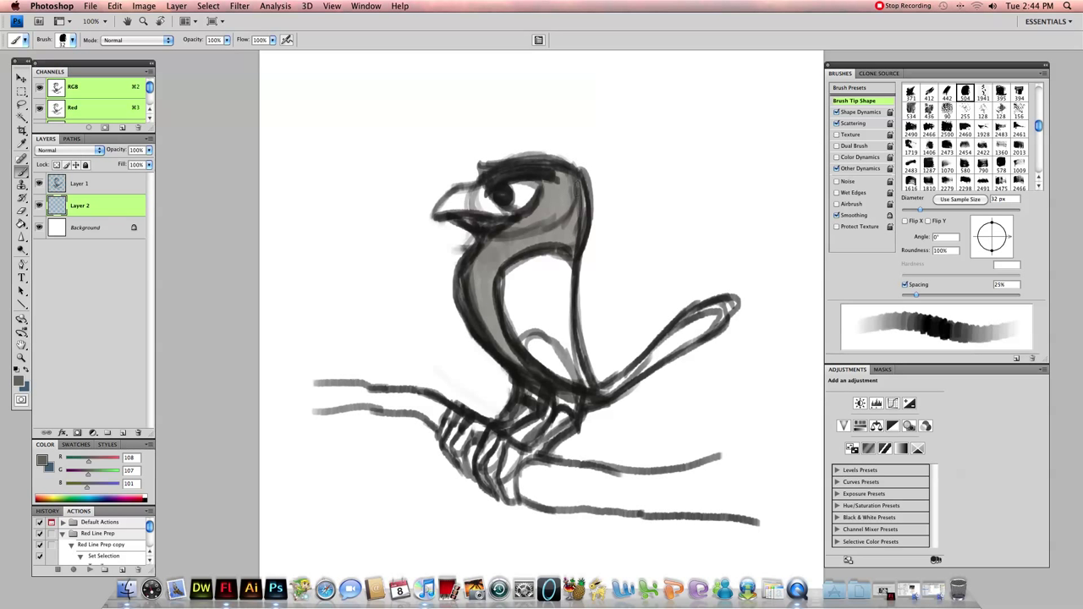
{"action": "mouse_move", "coordinate": [604, 398]}
{"action": "left_mouse_down"}
{"action": "mouse_move", "coordinate": [701, 323]}
{"action": "mouse_move", "coordinate": [667, 342]}
{"action": "left_mouse_up"}
- Add near-black accents on the chest, lower outline, claws and eye, using an 18 px brush for details
{"action": "left_click", "coordinate": [19, 380]}
{"action": "left_click", "coordinate": [775, 221]}
{"action": "left_click", "coordinate": [990, 125]}
{"action": "mouse_move", "coordinate": [535, 280]}
{"action": "left_mouse_down"}
{"action": "mouse_move", "coordinate": [505, 281]}
{"action": "mouse_move", "coordinate": [554, 284]}
{"action": "mouse_move", "coordinate": [565, 298]}
{"action": "mouse_move", "coordinate": [518, 301]}
{"action": "mouse_move", "coordinate": [516, 328]}
{"action": "mouse_move", "coordinate": [529, 337]}
{"action": "mouse_move", "coordinate": [558, 313]}
{"action": "mouse_move", "coordinate": [561, 296]}
{"action": "left_mouse_up"}
{"action": "left_click_drag", "start_coordinate": [576, 350], "coordinate": [591, 388]}
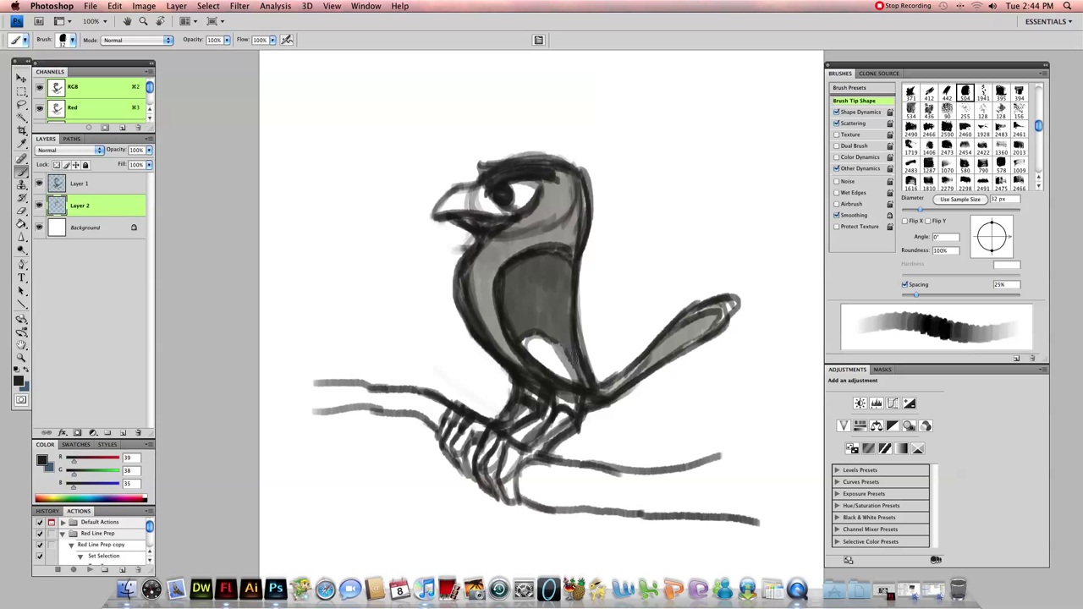
{"action": "left_click_drag", "start_coordinate": [913, 217], "coordinate": [910, 217]}
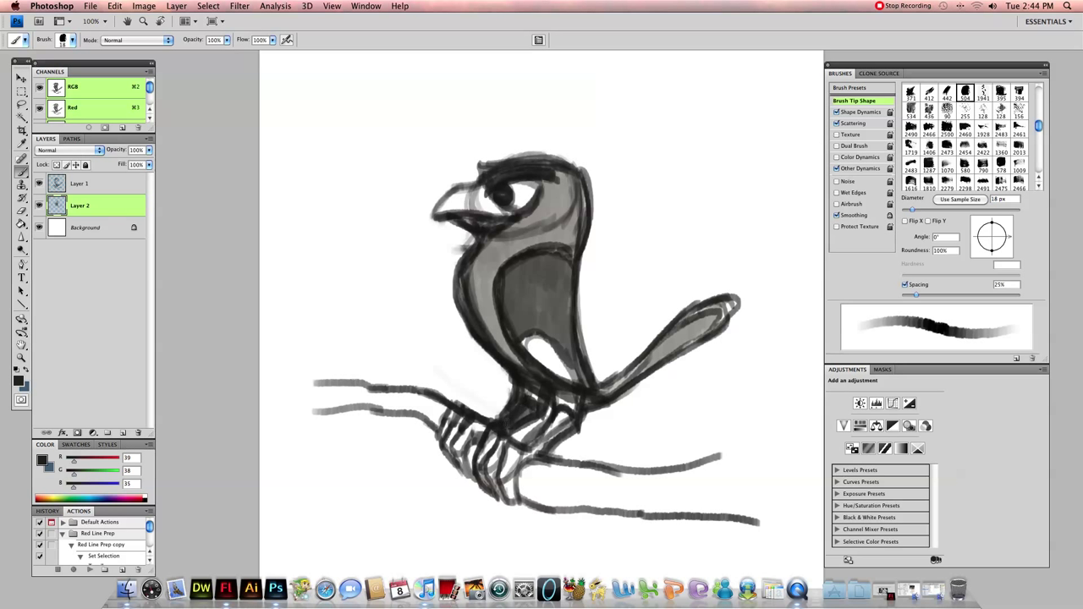
{"action": "mouse_move", "coordinate": [454, 457]}
{"action": "left_mouse_down"}
{"action": "mouse_move", "coordinate": [492, 462]}
{"action": "mouse_move", "coordinate": [496, 442]}
{"action": "mouse_move", "coordinate": [510, 474]}
{"action": "mouse_move", "coordinate": [505, 449]}
{"action": "mouse_move", "coordinate": [565, 415]}
{"action": "mouse_move", "coordinate": [554, 444]}
{"action": "left_mouse_up"}
{"action": "left_click_drag", "start_coordinate": [506, 227], "coordinate": [487, 201]}
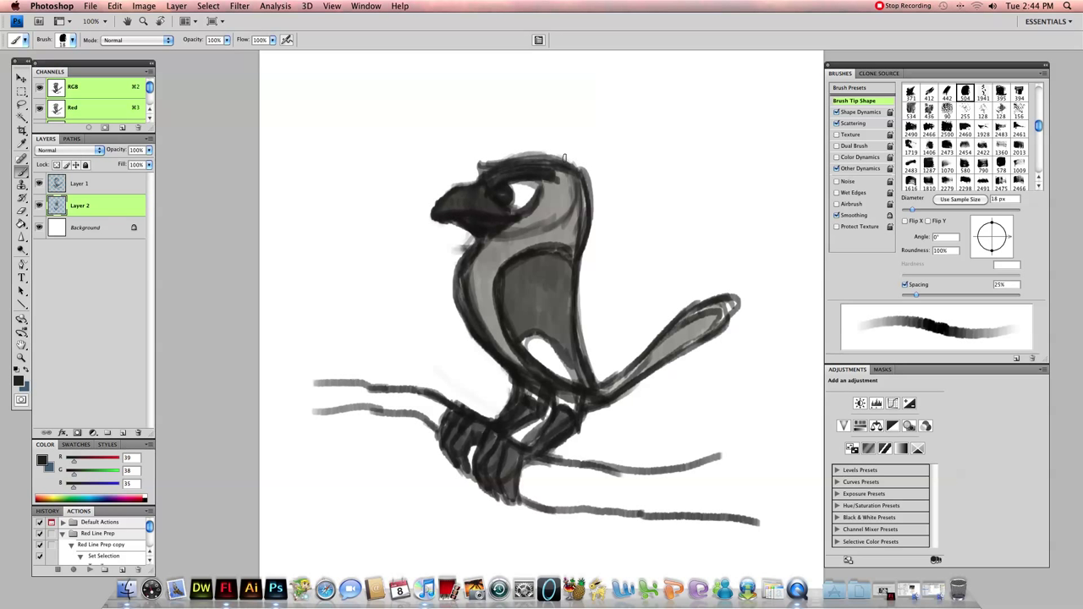
- Add Layer 3 above Background, set light beige e3daba as colour and a 51 px brush
{"action": "left_click", "coordinate": [333, 6]}
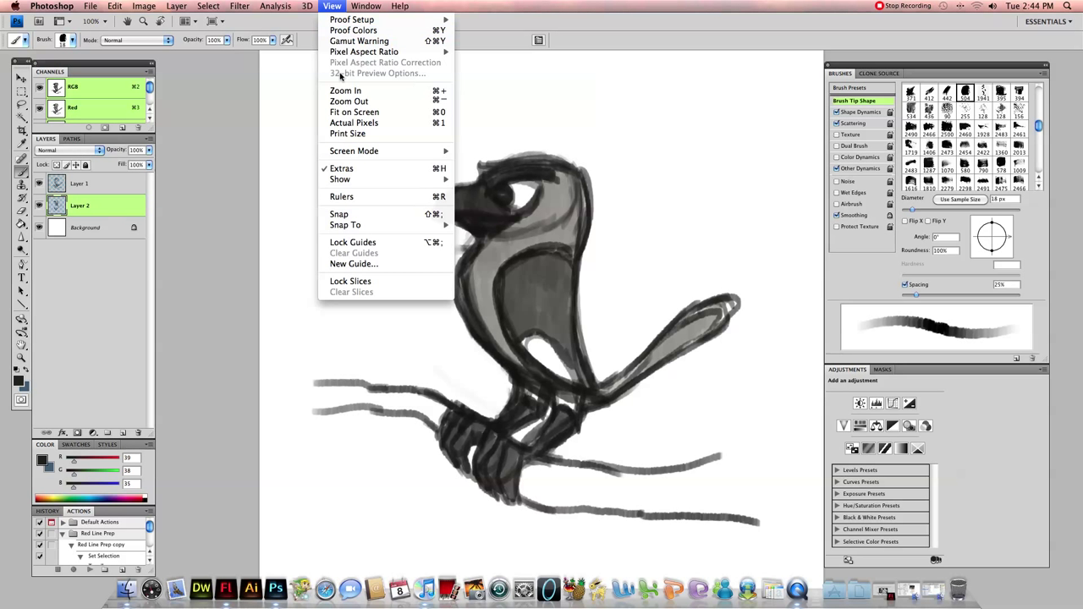
{"action": "left_click", "coordinate": [333, 8]}
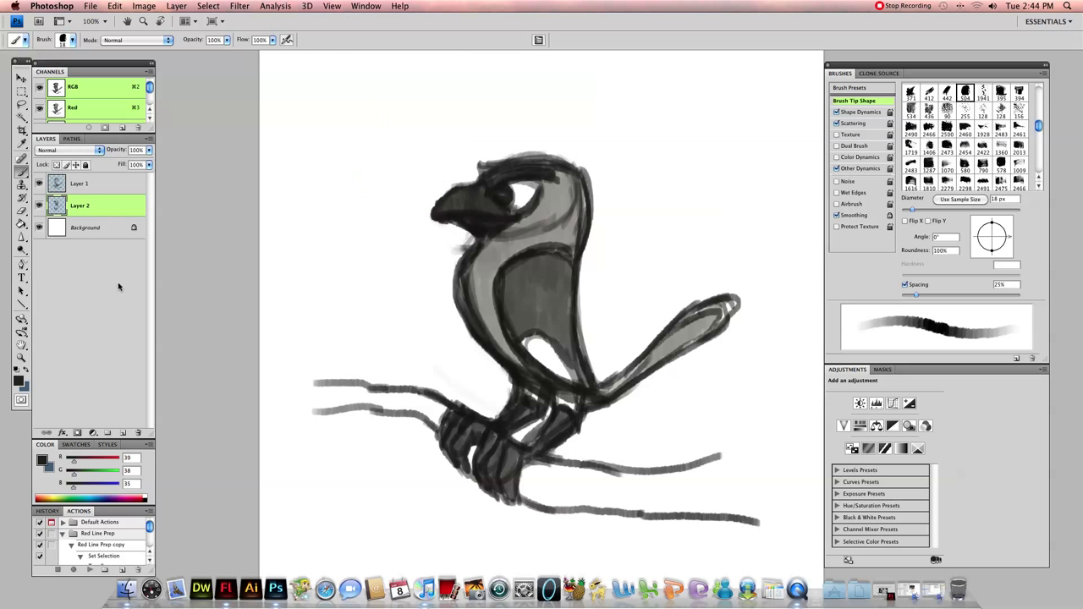
{"action": "left_click", "coordinate": [122, 432], "text": "ctrl"}
{"action": "left_click", "coordinate": [19, 379]}
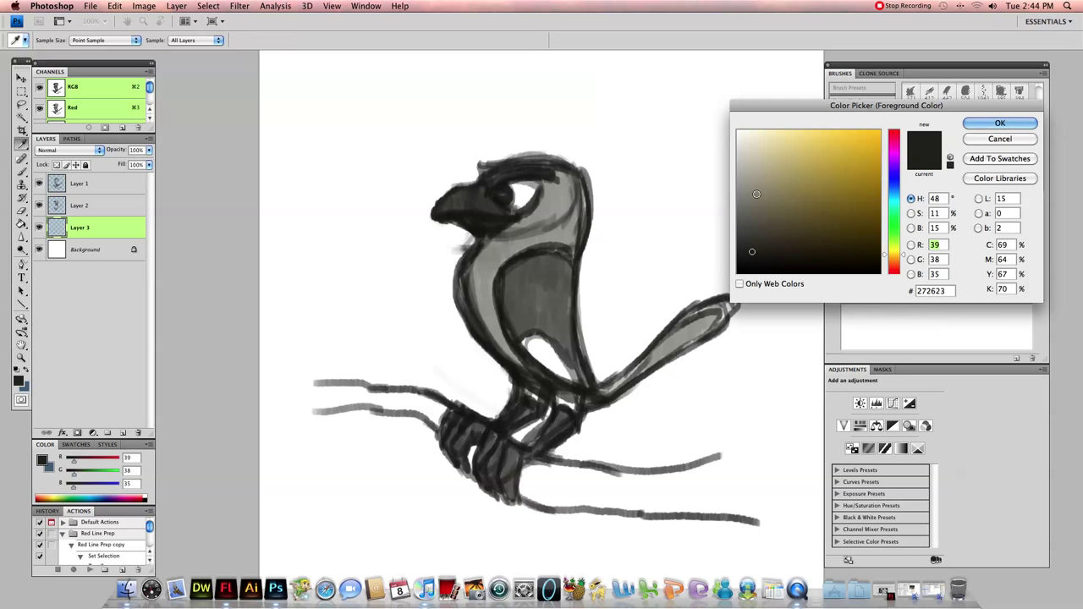
{"action": "left_click", "coordinate": [764, 169]}
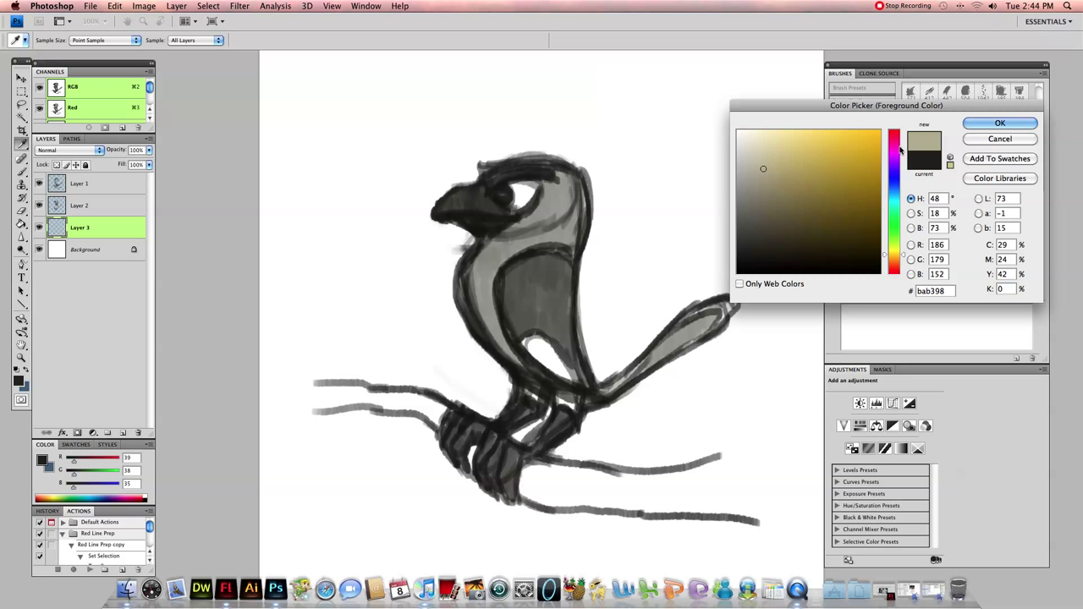
{"action": "left_click", "coordinate": [762, 146]}
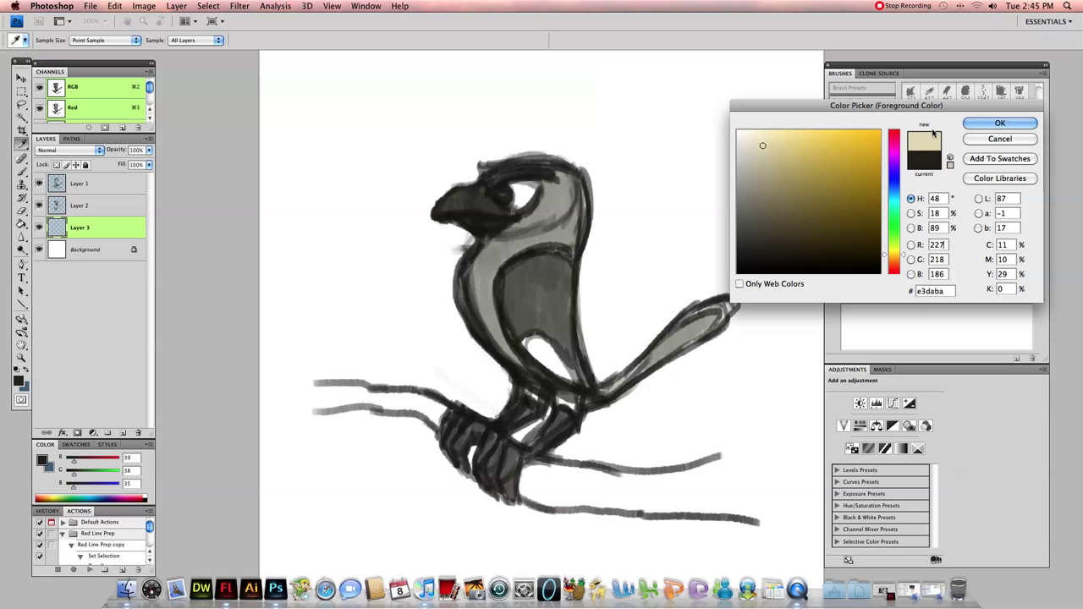
{"action": "left_click", "coordinate": [982, 127]}
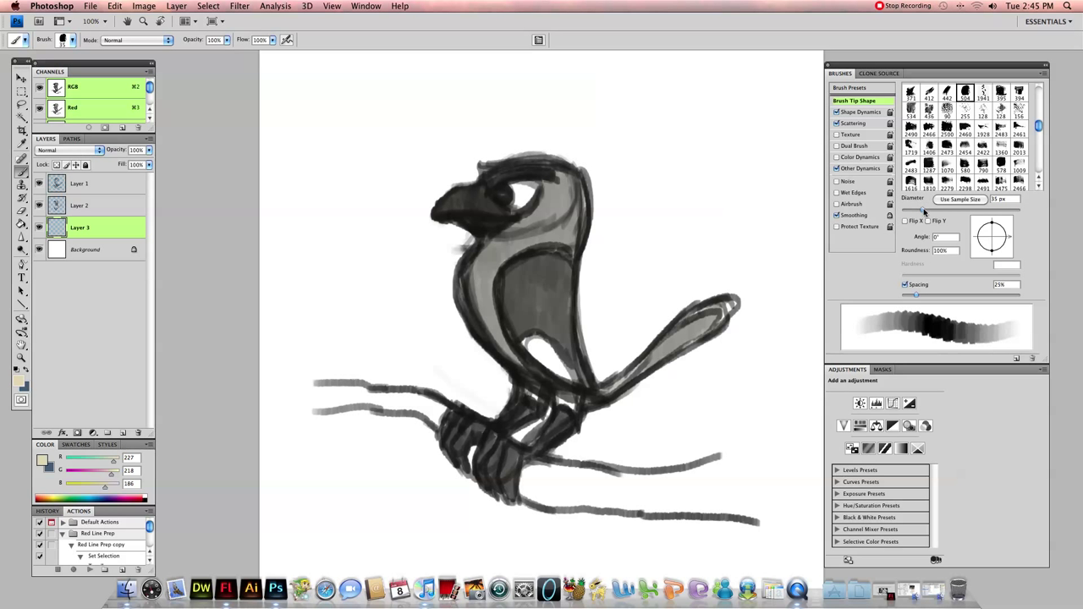
{"action": "left_click_drag", "start_coordinate": [925, 210], "coordinate": [932, 209]}
- Paint the beige wash around the bird, tail and branch, then fit the canvas on screen
{"action": "mouse_move", "coordinate": [607, 246]}
{"action": "left_mouse_down"}
{"action": "mouse_move", "coordinate": [635, 211]}
{"action": "mouse_move", "coordinate": [630, 313]}
{"action": "mouse_move", "coordinate": [733, 242]}
{"action": "mouse_move", "coordinate": [617, 302]}
{"action": "mouse_move", "coordinate": [716, 198]}
{"action": "mouse_move", "coordinate": [631, 203]}
{"action": "mouse_move", "coordinate": [655, 96]}
{"action": "mouse_move", "coordinate": [522, 101]}
{"action": "mouse_move", "coordinate": [380, 160]}
{"action": "mouse_move", "coordinate": [391, 195]}
{"action": "mouse_move", "coordinate": [317, 310]}
{"action": "mouse_move", "coordinate": [397, 296]}
{"action": "mouse_move", "coordinate": [406, 280]}
{"action": "mouse_move", "coordinate": [474, 386]}
{"action": "mouse_move", "coordinate": [465, 363]}
{"action": "mouse_move", "coordinate": [483, 364]}
{"action": "left_mouse_up"}
{"action": "mouse_move", "coordinate": [466, 243]}
{"action": "left_mouse_down"}
{"action": "mouse_move", "coordinate": [435, 181]}
{"action": "mouse_move", "coordinate": [420, 200]}
{"action": "mouse_move", "coordinate": [471, 160]}
{"action": "mouse_move", "coordinate": [574, 135]}
{"action": "mouse_move", "coordinate": [580, 163]}
{"action": "left_mouse_up"}
{"action": "mouse_move", "coordinate": [612, 247]}
{"action": "left_mouse_down"}
{"action": "mouse_move", "coordinate": [590, 309]}
{"action": "mouse_move", "coordinate": [602, 348]}
{"action": "left_mouse_up"}
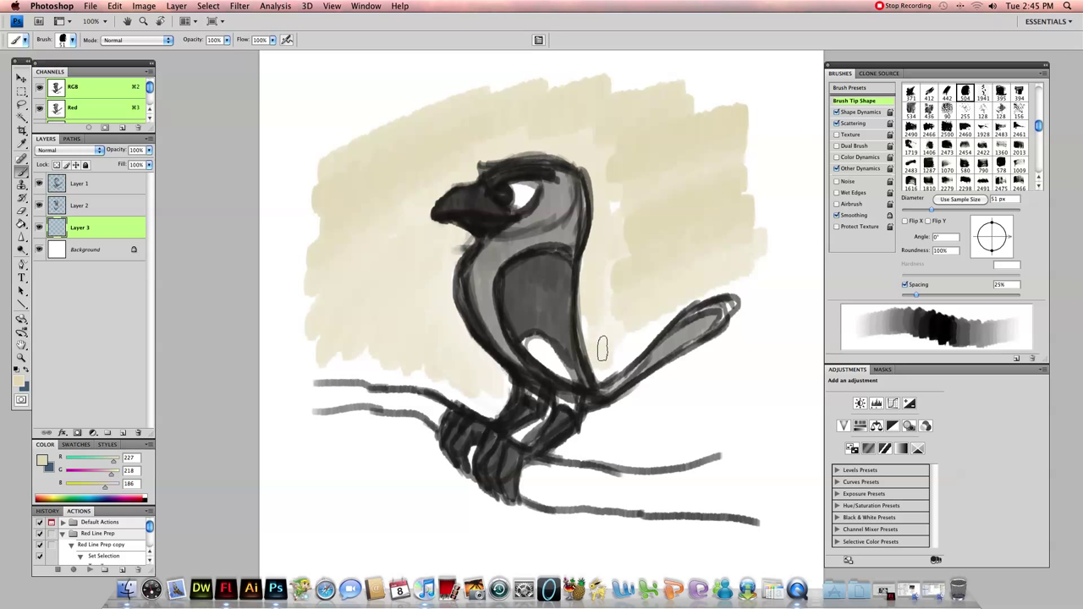
{"action": "mouse_move", "coordinate": [647, 319]}
{"action": "left_mouse_down"}
{"action": "mouse_move", "coordinate": [736, 273]}
{"action": "mouse_move", "coordinate": [750, 314]}
{"action": "mouse_move", "coordinate": [593, 438]}
{"action": "mouse_move", "coordinate": [714, 411]}
{"action": "mouse_move", "coordinate": [671, 447]}
{"action": "mouse_move", "coordinate": [699, 377]}
{"action": "mouse_move", "coordinate": [768, 302]}
{"action": "left_mouse_up"}
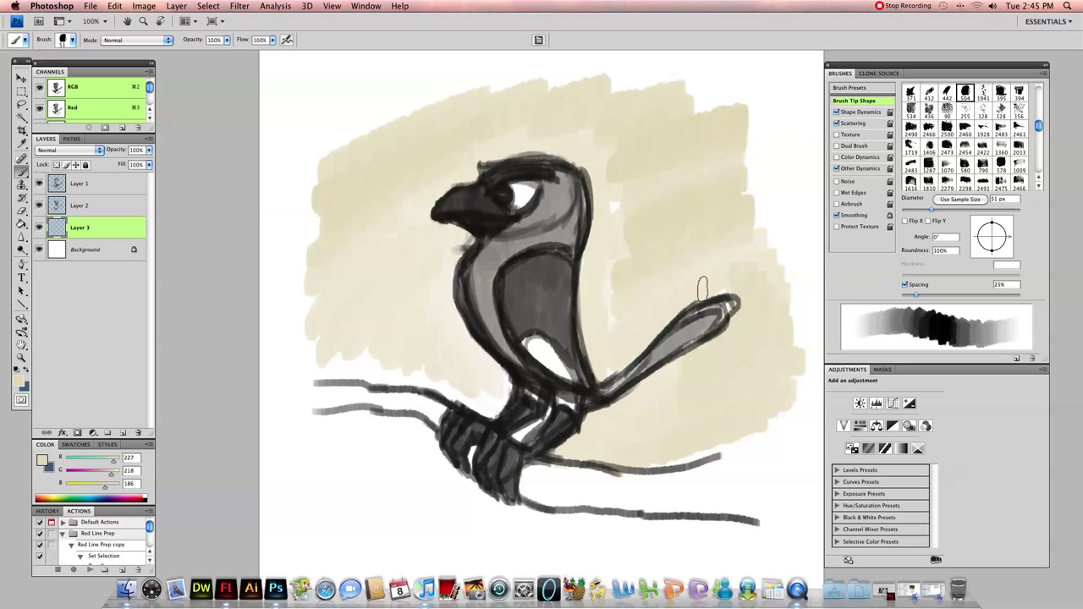
{"action": "left_click_drag", "start_coordinate": [619, 305], "coordinate": [647, 237]}
{"action": "mouse_move", "coordinate": [596, 203]}
{"action": "left_mouse_down"}
{"action": "mouse_move", "coordinate": [684, 186]}
{"action": "mouse_move", "coordinate": [411, 129]}
{"action": "left_mouse_up"}
{"action": "left_click_drag", "start_coordinate": [341, 348], "coordinate": [479, 388]}
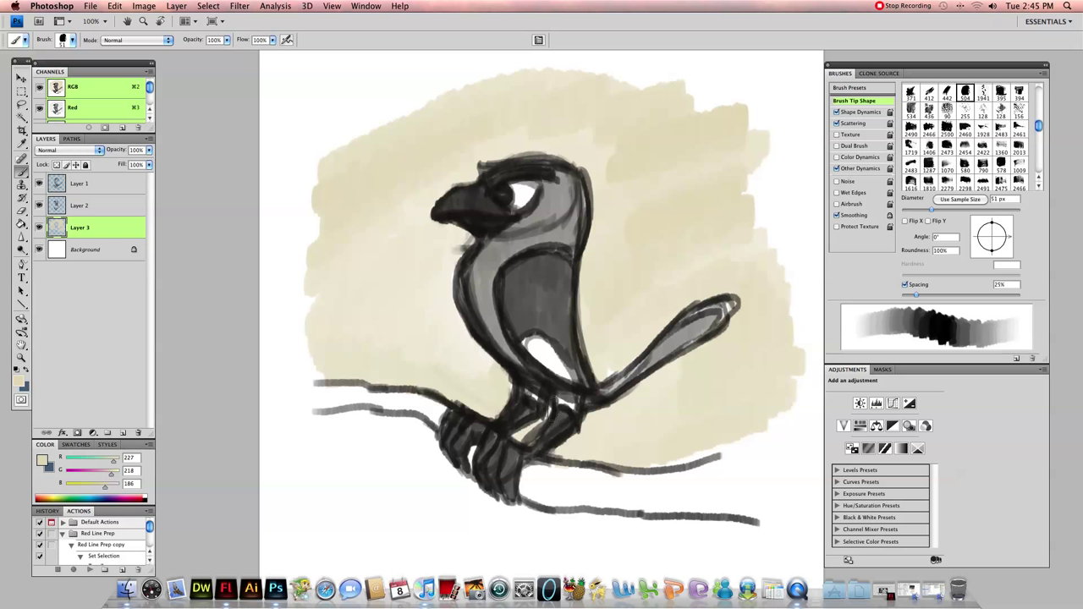
{"action": "mouse_move", "coordinate": [440, 492]}
{"action": "left_mouse_down"}
{"action": "mouse_move", "coordinate": [442, 468]}
{"action": "mouse_move", "coordinate": [395, 431]}
{"action": "mouse_move", "coordinate": [336, 437]}
{"action": "mouse_move", "coordinate": [431, 471]}
{"action": "mouse_move", "coordinate": [423, 541]}
{"action": "mouse_move", "coordinate": [450, 575]}
{"action": "mouse_move", "coordinate": [535, 573]}
{"action": "left_mouse_up"}
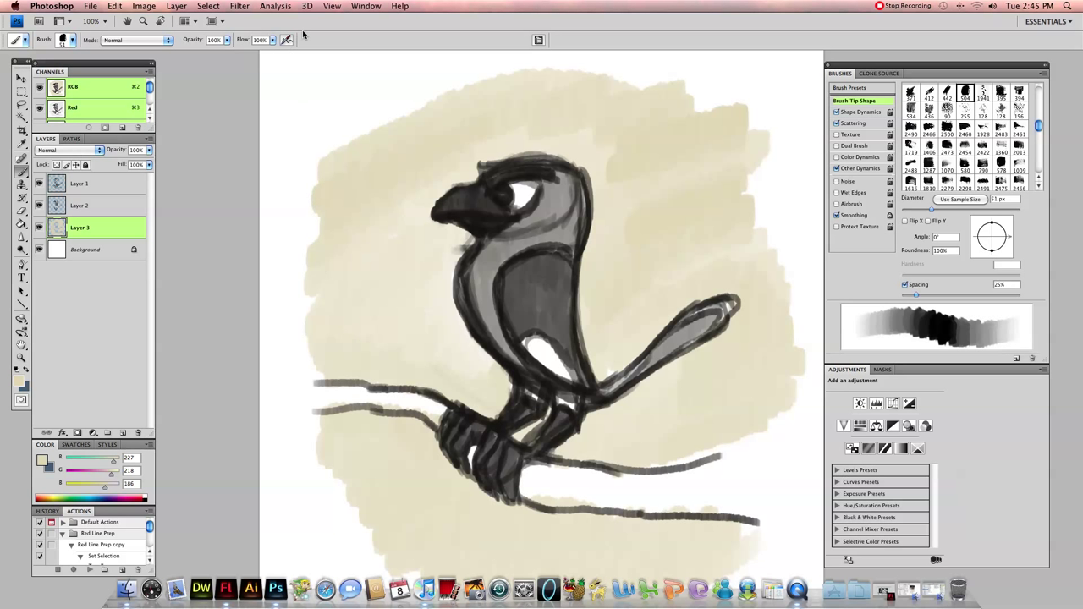
{"action": "left_click", "coordinate": [332, 6]}
{"action": "left_click", "coordinate": [352, 100]}
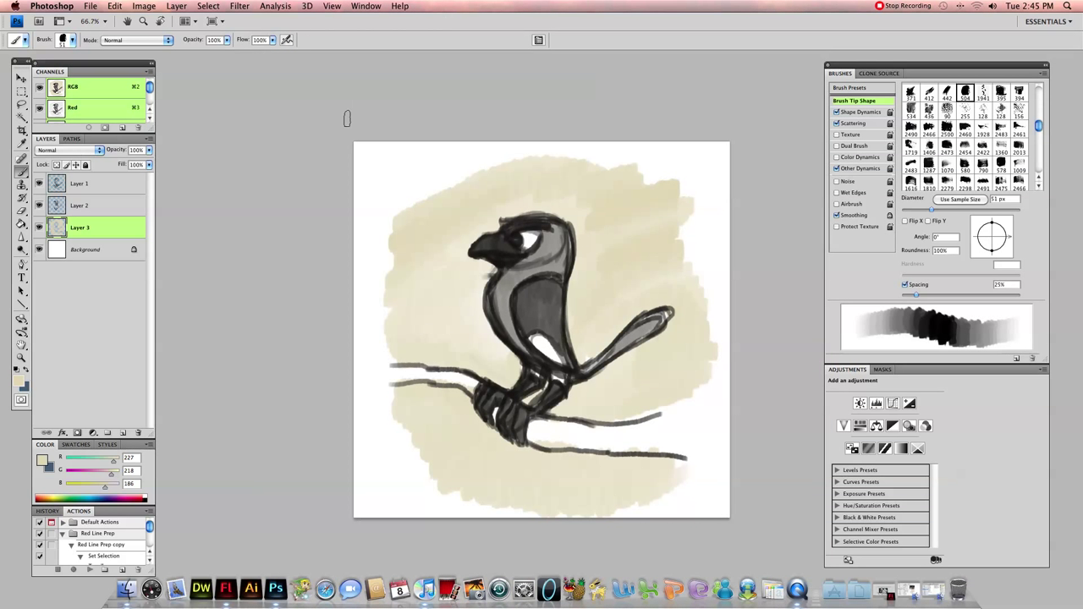